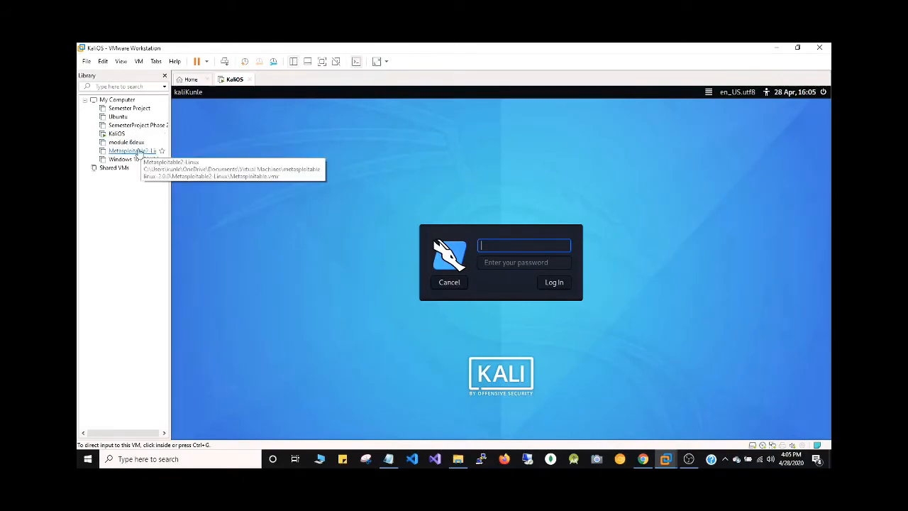
# - Open the Metasploitable2-Linux virtual machine and power it on
pyautogui.click(136, 151)
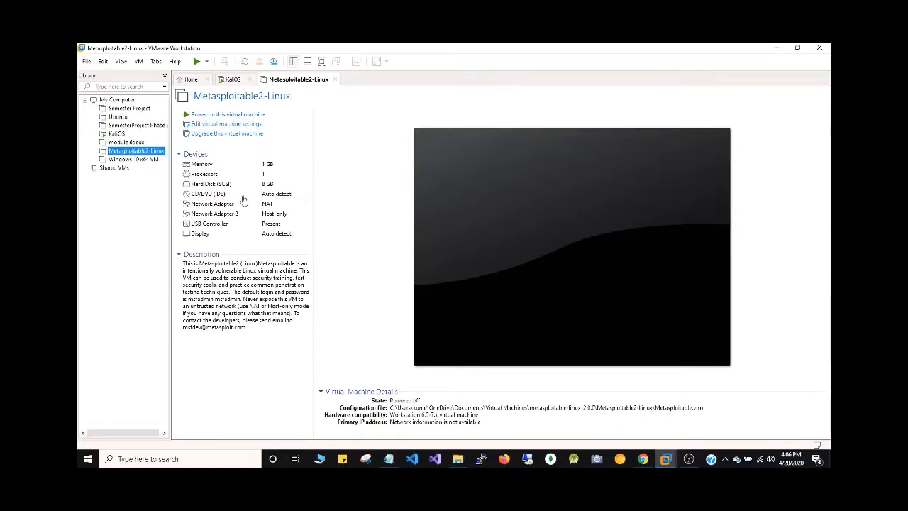
pyautogui.click(232, 116)
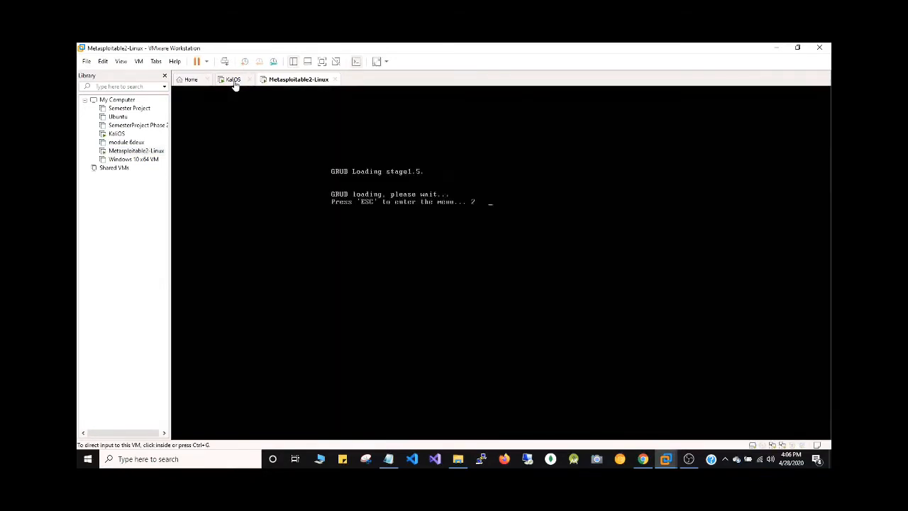
# - Log in to the KaliOS virtual machine with the account's user name and password
pyautogui.click(232, 80)
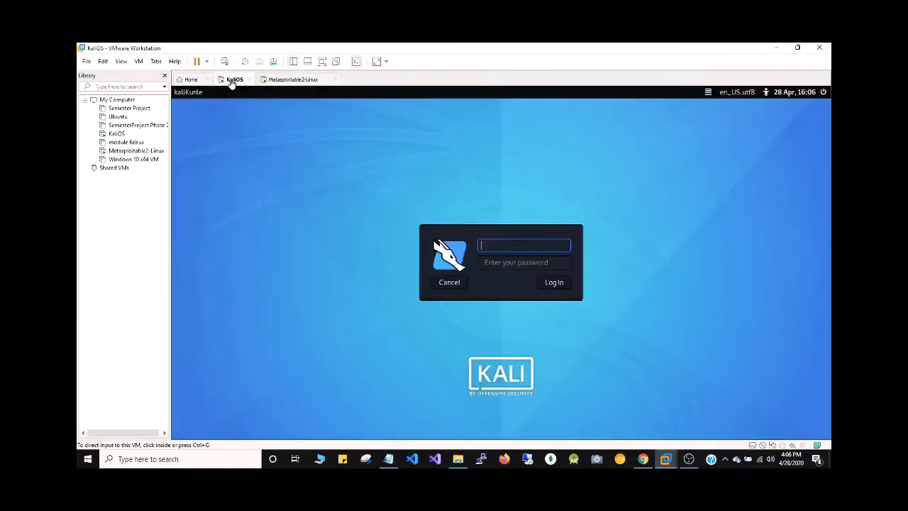
pyautogui.click(492, 240)
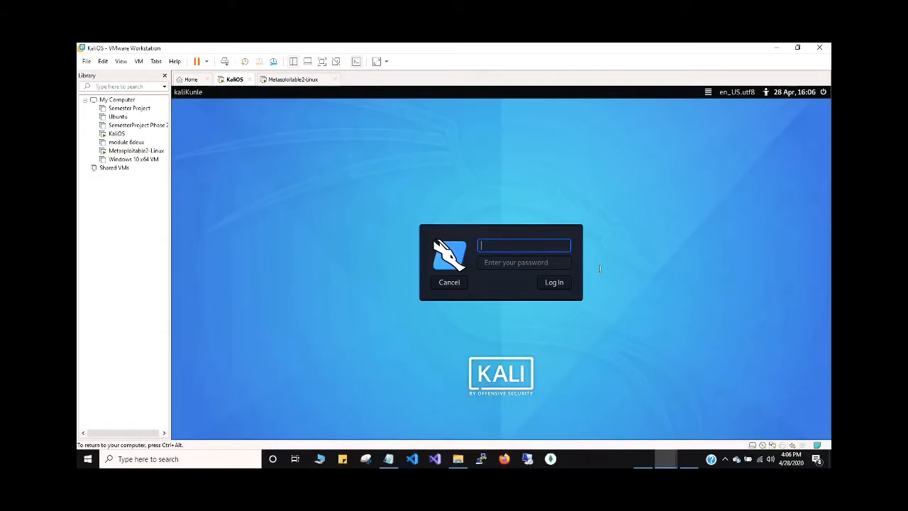
pyautogui.write('o')
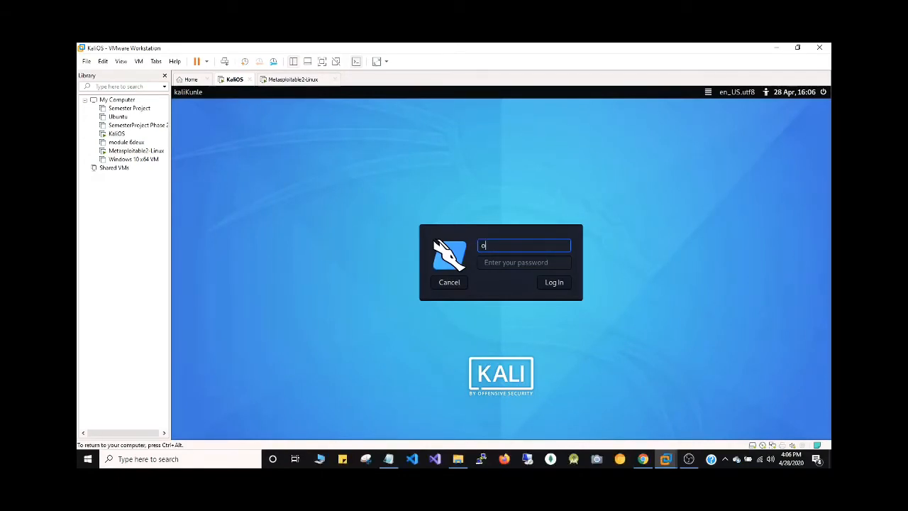
pyautogui.write('beskebread')
pyautogui.press('Tab')
pyautogui.write('•••••••')
pyautogui.press('Return')
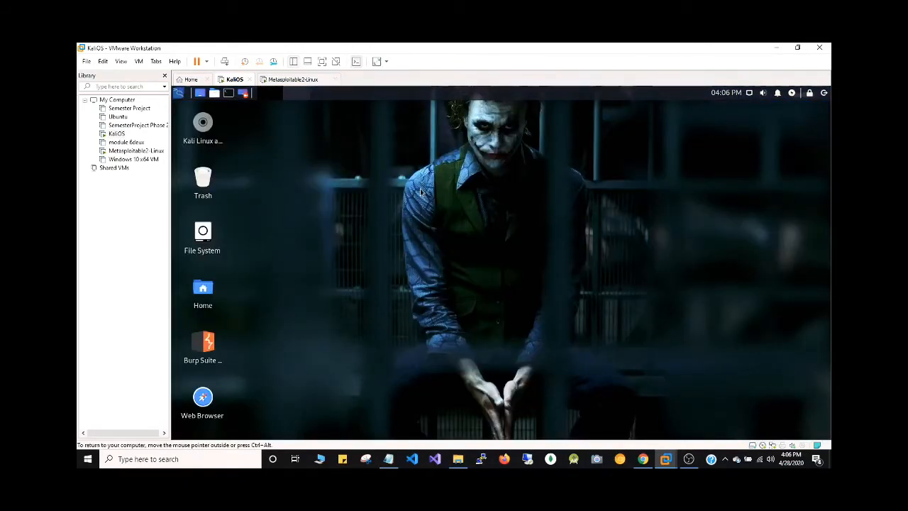
# - Log in to the Metasploitable2-Linux console with its default account name and password
pyautogui.click(284, 80)
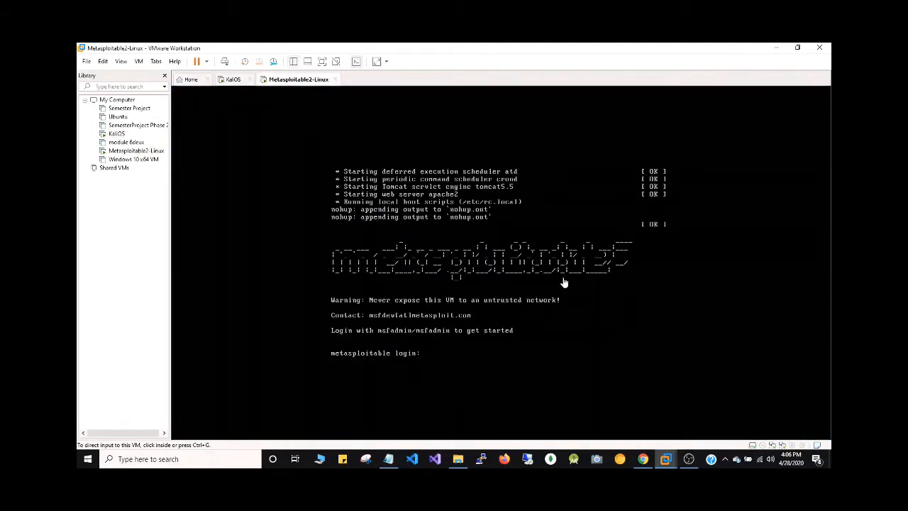
pyautogui.click(432, 357)
pyautogui.write('msfadmi')
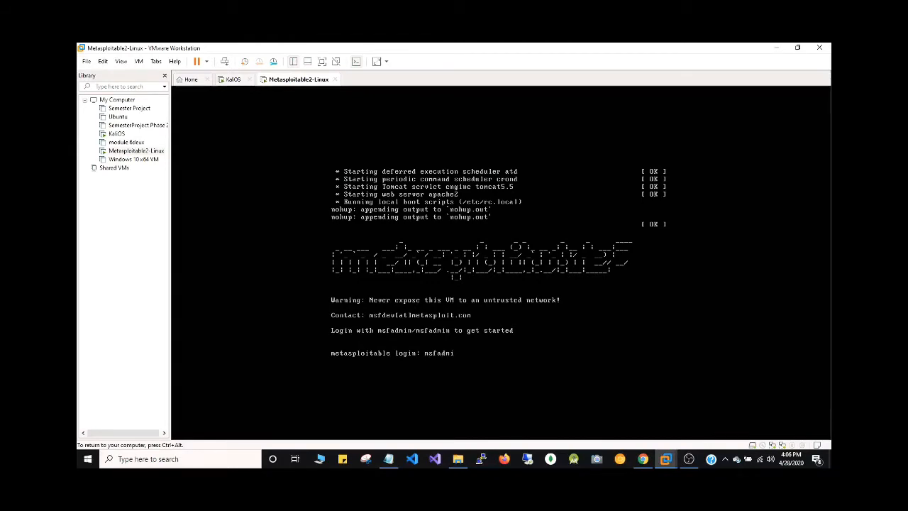
pyautogui.write('n')
pyautogui.press('Return')
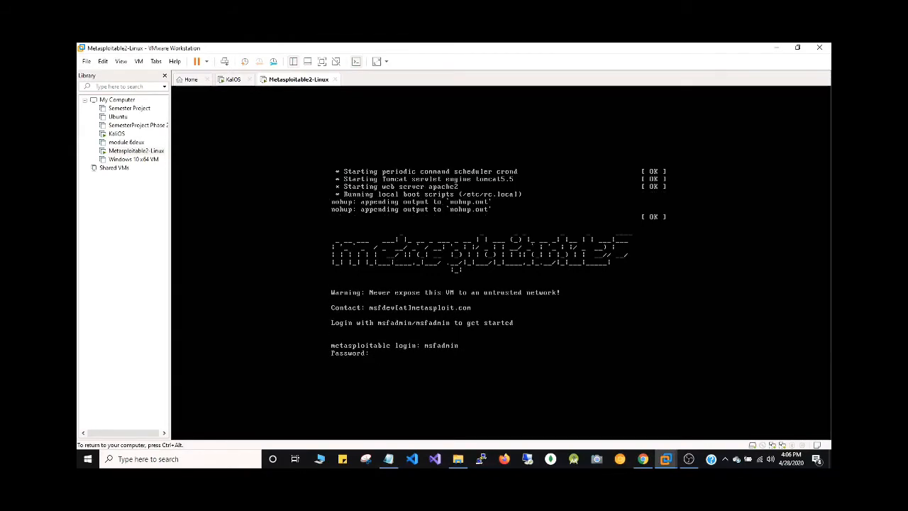
pyautogui.press('Return')
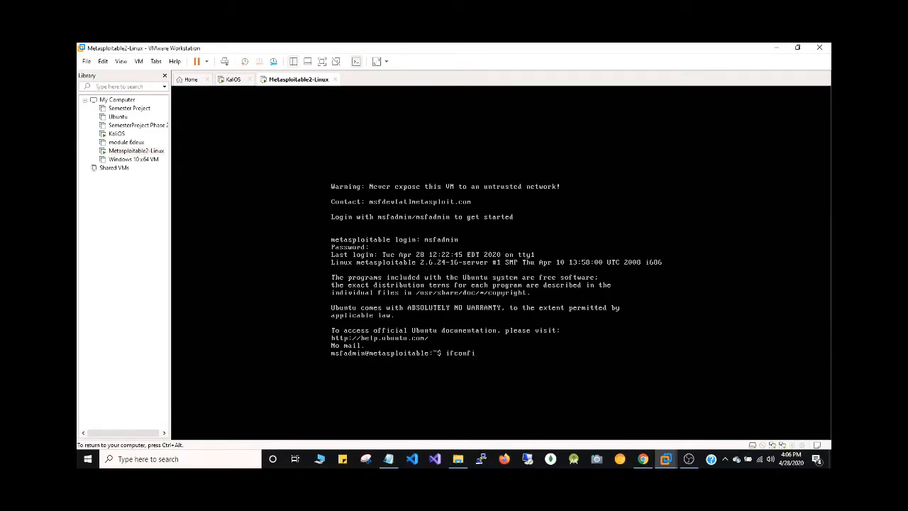
# - Run ifconfig on the Metasploitable2-Linux machine to check its network address, and return to the KaliOS desktop
pyautogui.press('Return')
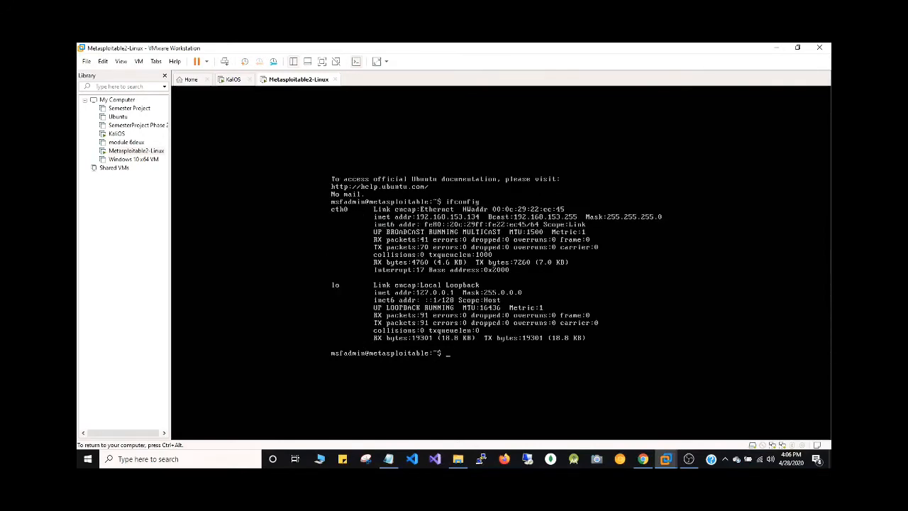
pyautogui.hotkey('ctrl', 'alt')
pyautogui.click(117, 134)
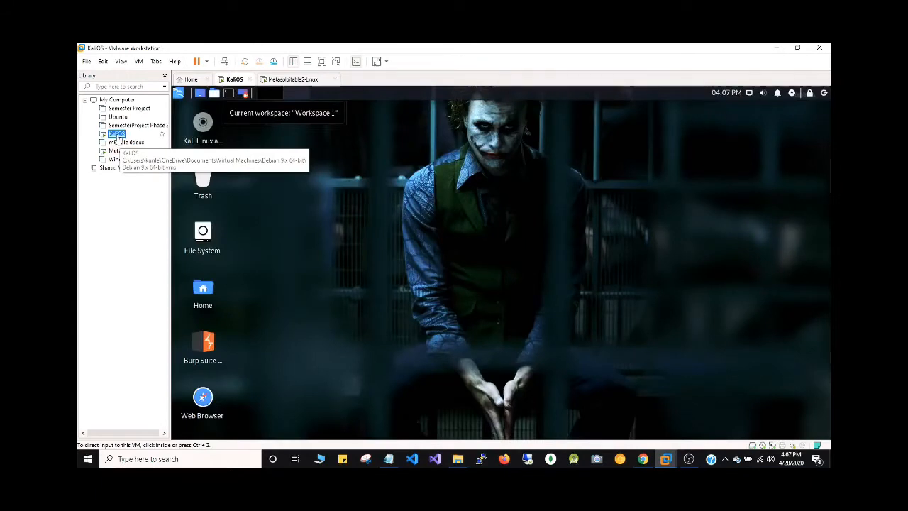
pyautogui.click(453, 304)
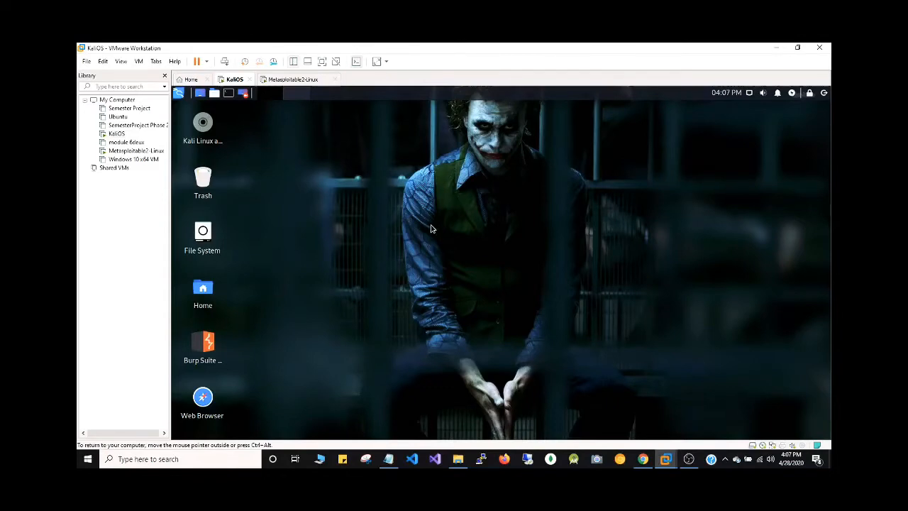
pyautogui.click(777, 48)
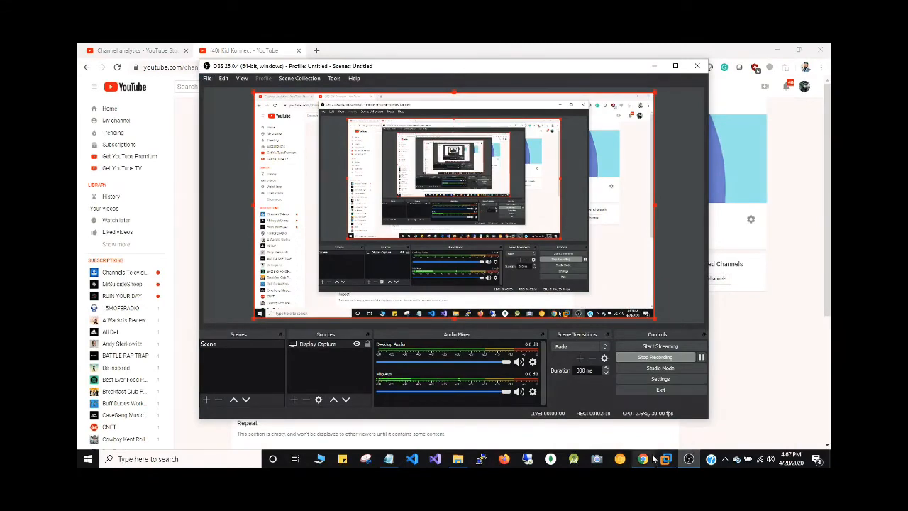
pyautogui.moveTo(665, 462)
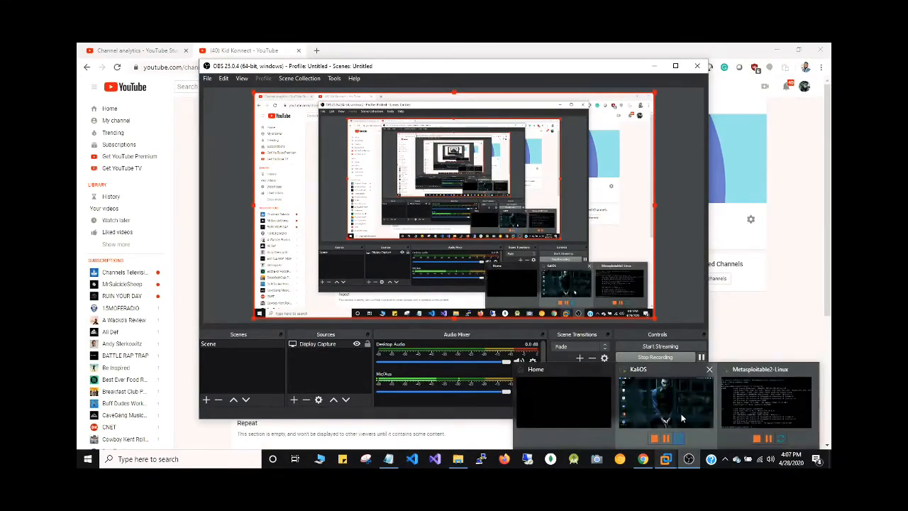
pyautogui.click(675, 434)
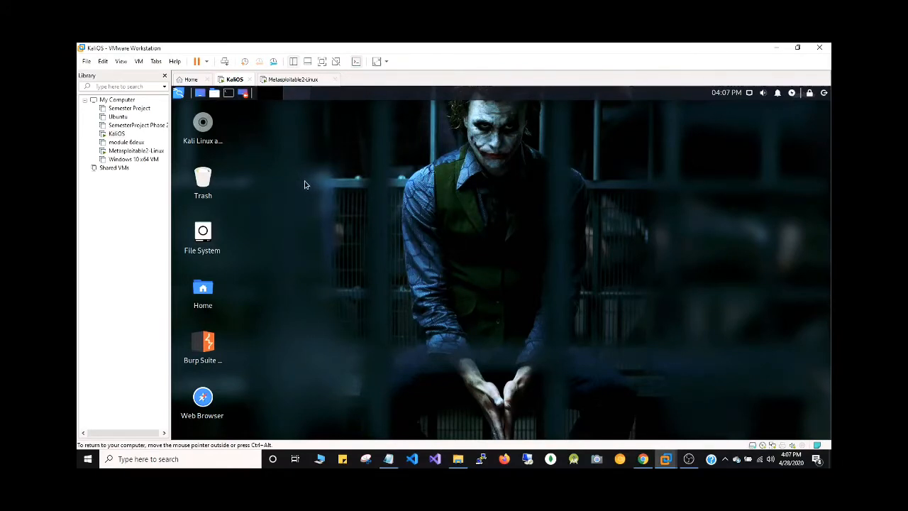
# - Launch OWASP ZAP from a new Kali terminal with "zaproxy &" and dismiss the session persistence dialog
pyautogui.click(230, 93)
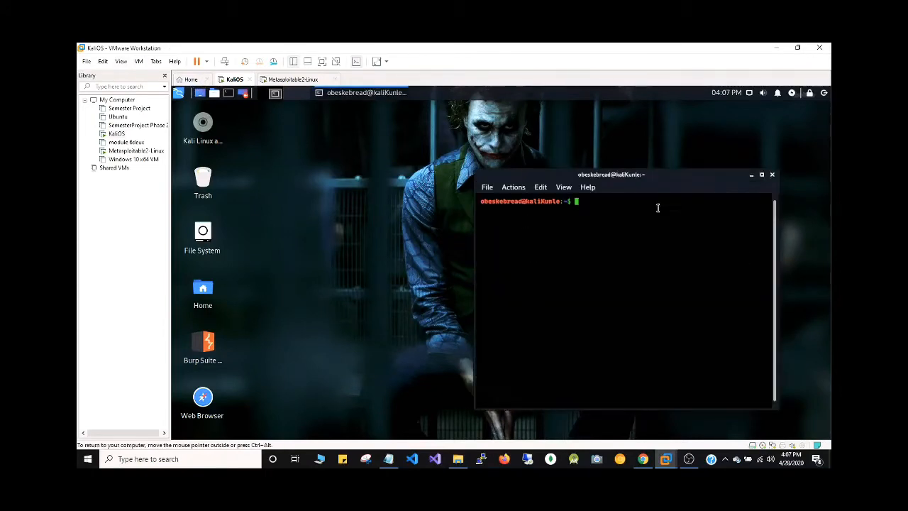
pyautogui.write('zaproxy &')
pyautogui.press('Return')
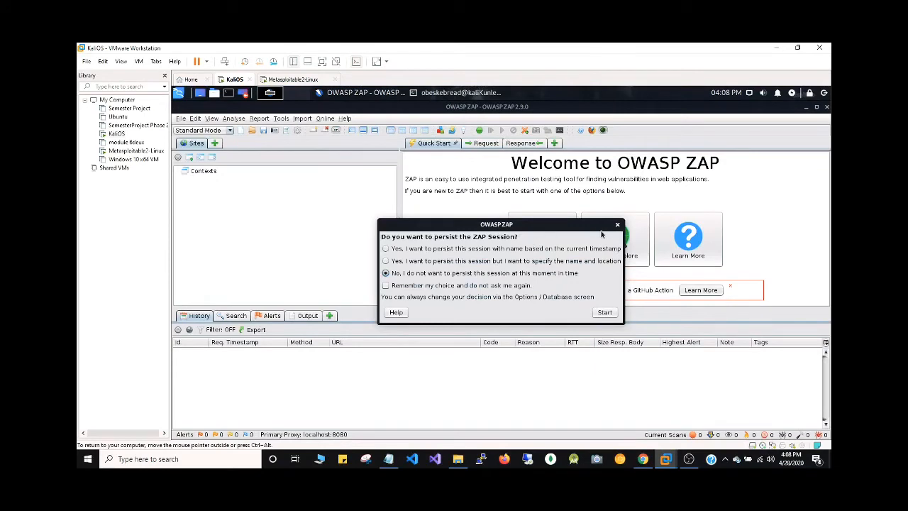
pyautogui.click(618, 225)
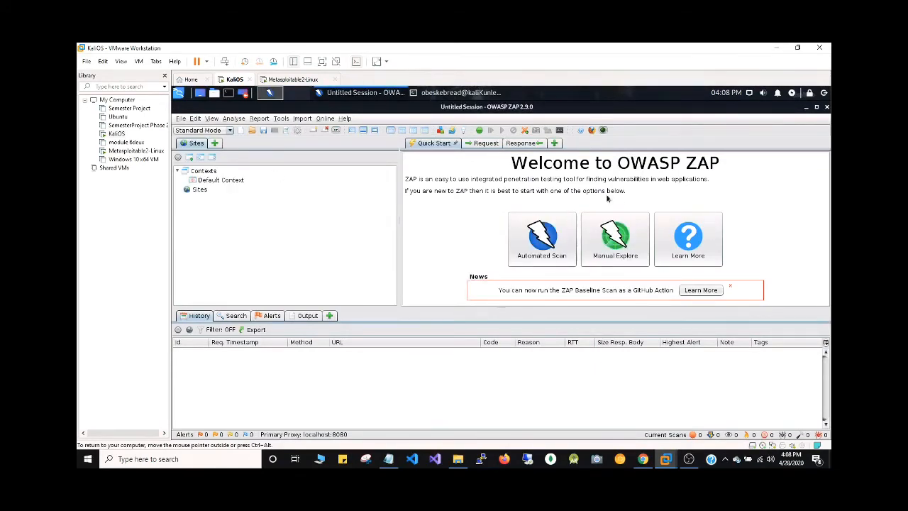
# - Check the address and port of ZAP's local proxy in its options, and close the options
pyautogui.click(296, 133)
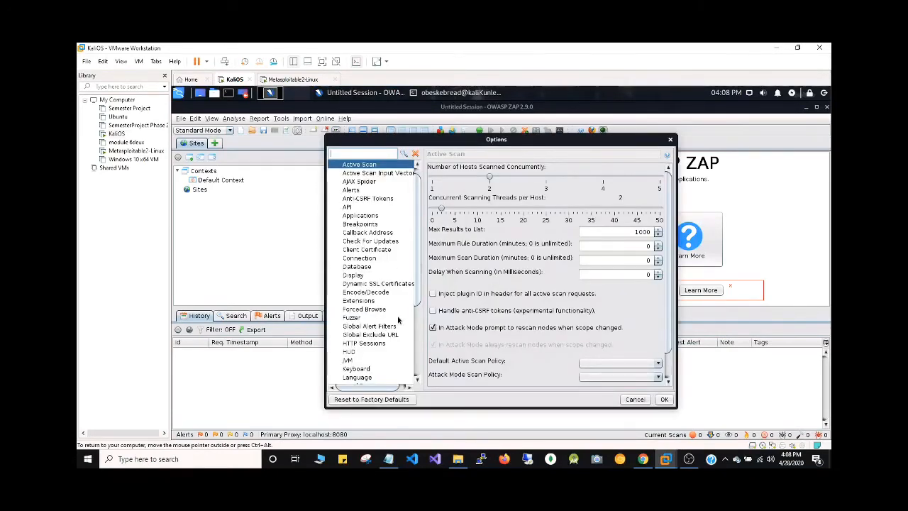
pyautogui.scroll(-1, 419, 321)
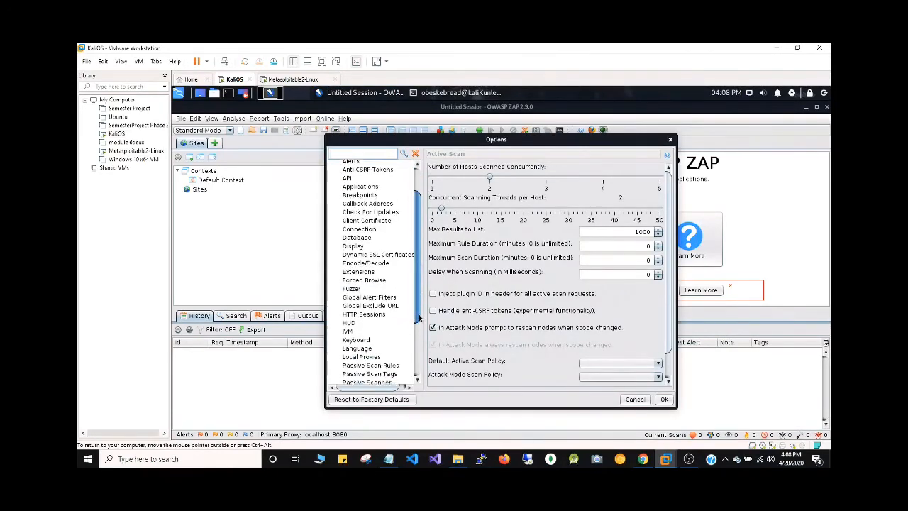
pyautogui.scroll(-3, 419, 319)
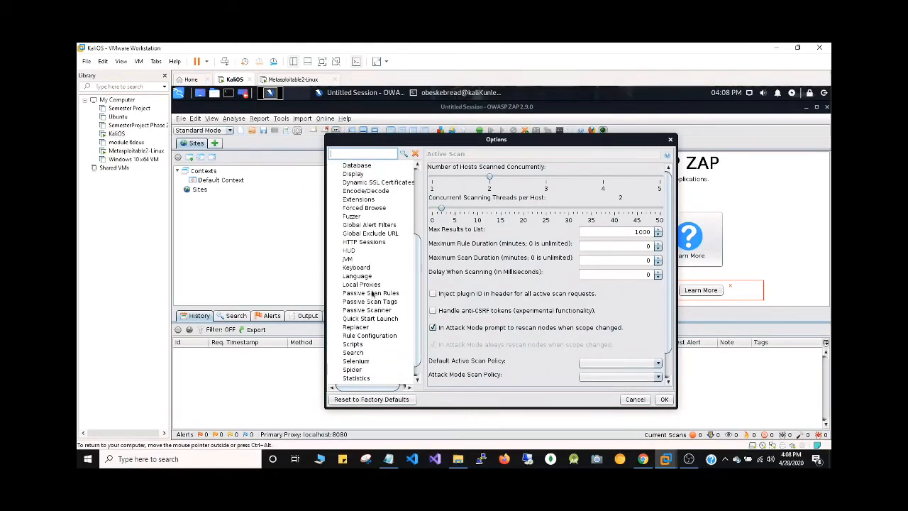
pyautogui.click(372, 285)
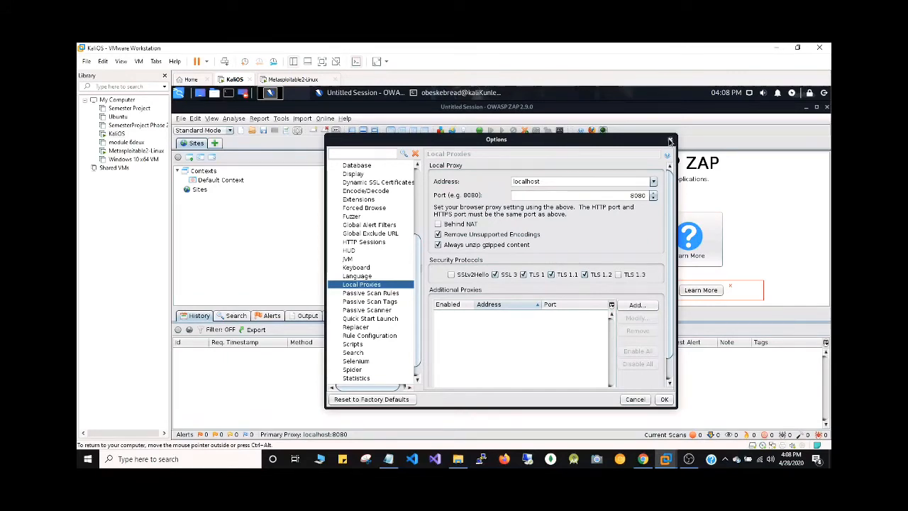
pyautogui.click(671, 142)
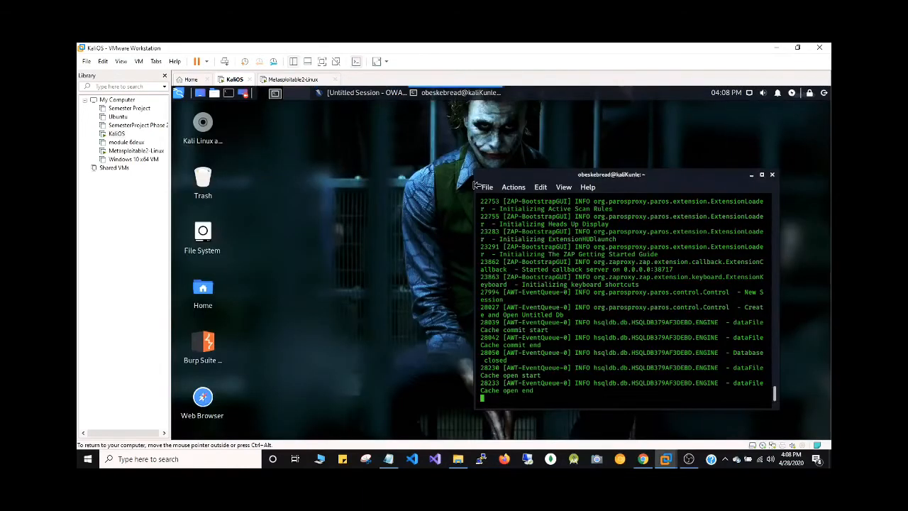
# - Minimize the terminal and open the Kali web browser, leaving it in front of the ZAP window
pyautogui.click(751, 174)
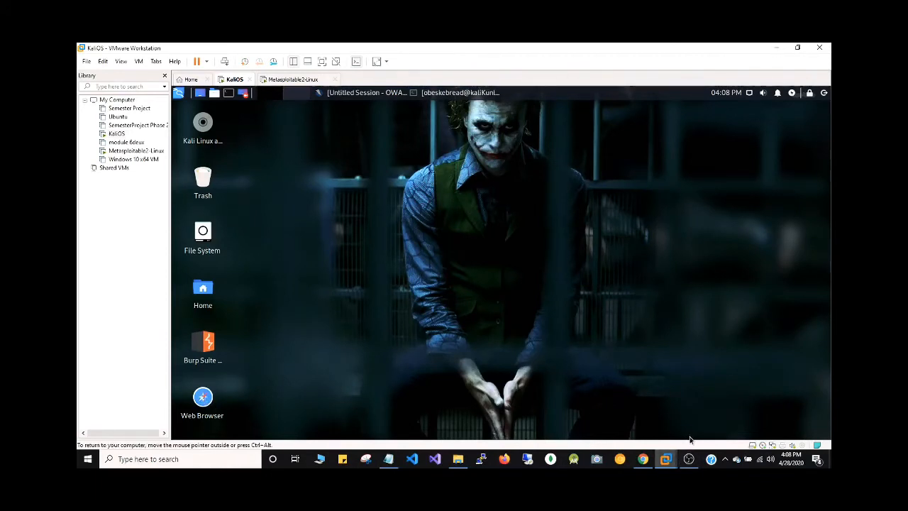
pyautogui.doubleClick(203, 397)
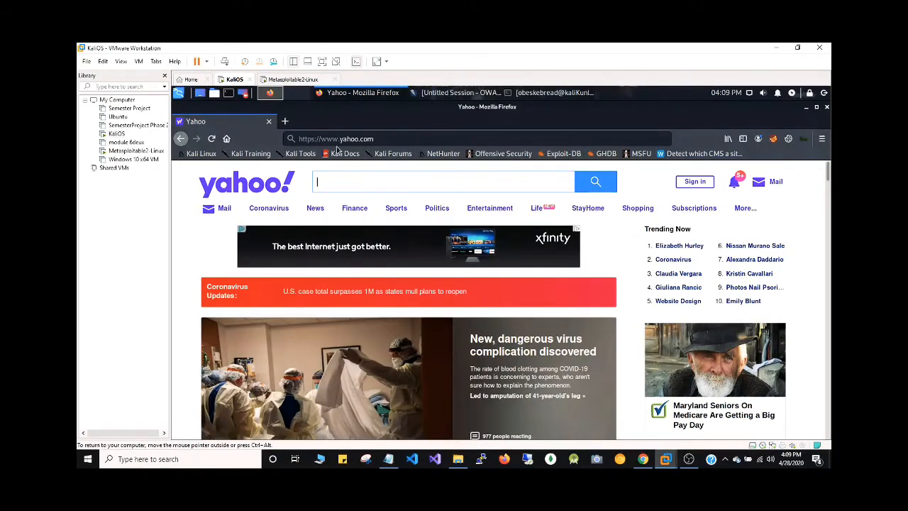
pyautogui.click(440, 92)
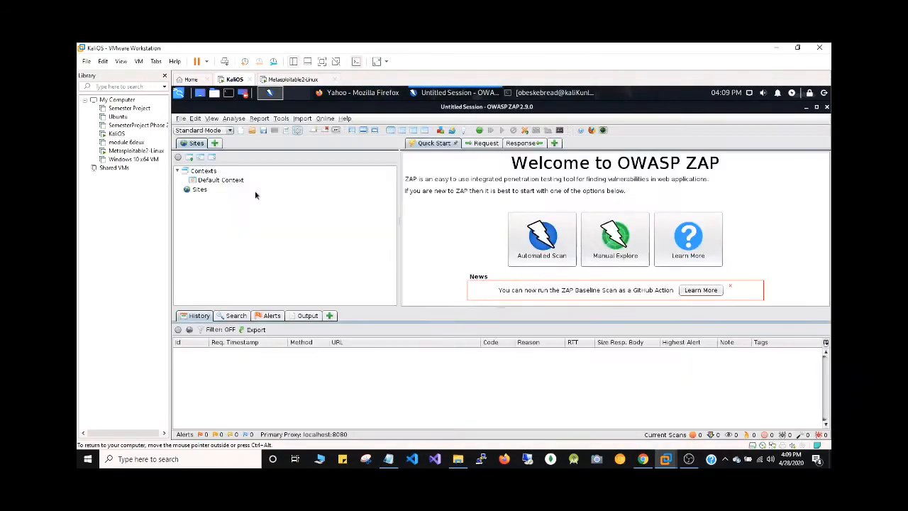
pyautogui.click(370, 95)
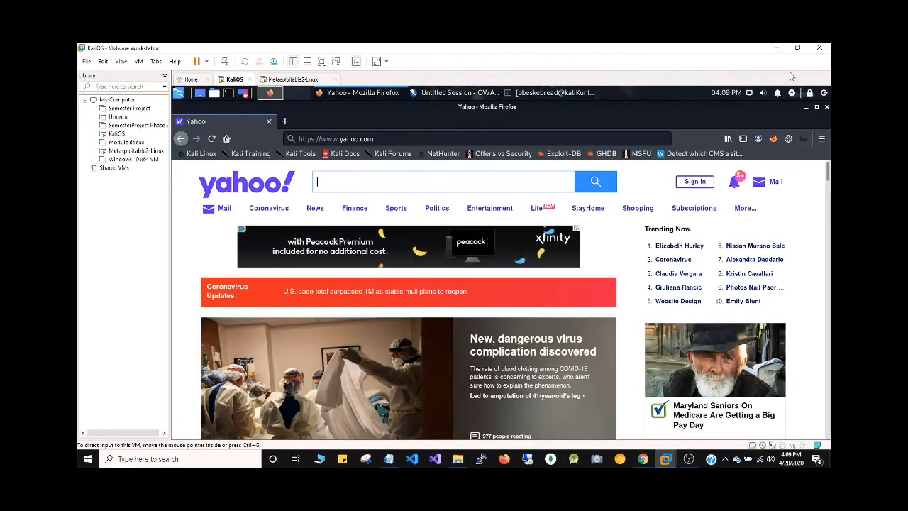
# - Set Firefox's connection to manual proxy configuration with 127.0.0.1 port 8080 for all protocols, and return to the Yahoo page
pyautogui.click(821, 140)
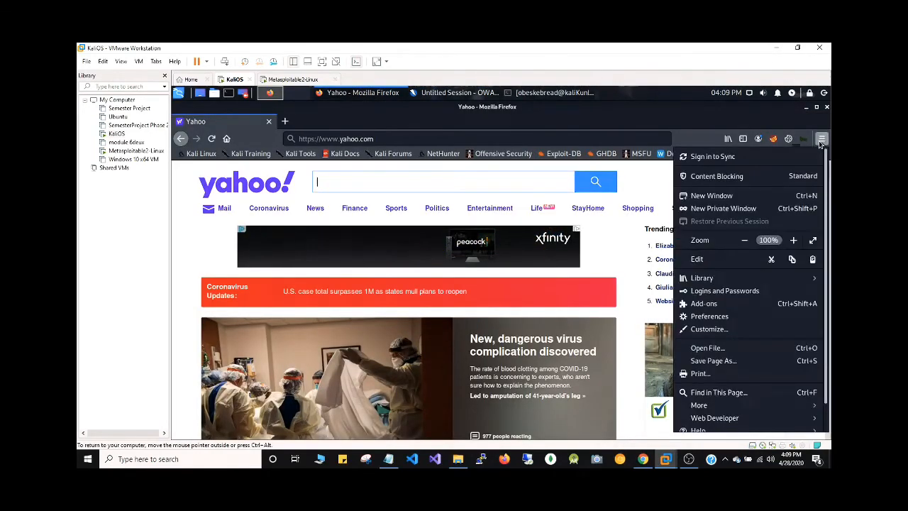
pyautogui.click(713, 315)
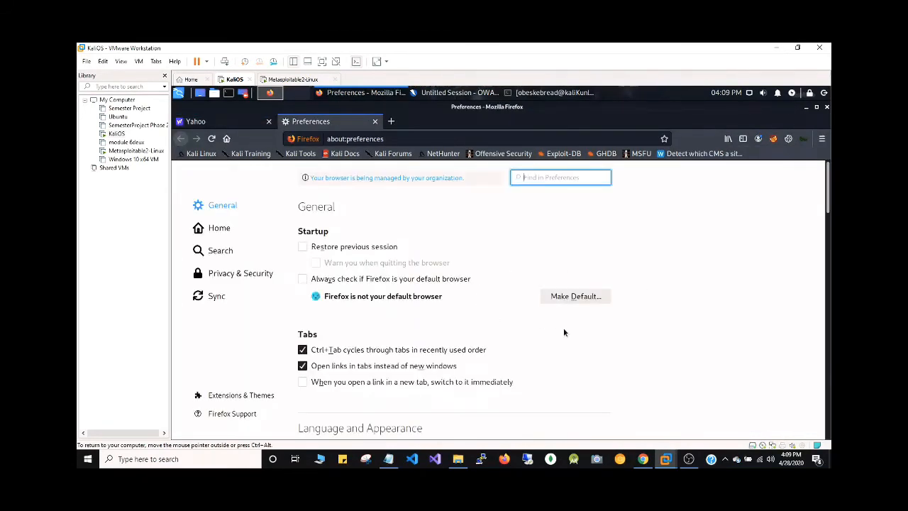
pyautogui.scroll(-15, 564, 332)
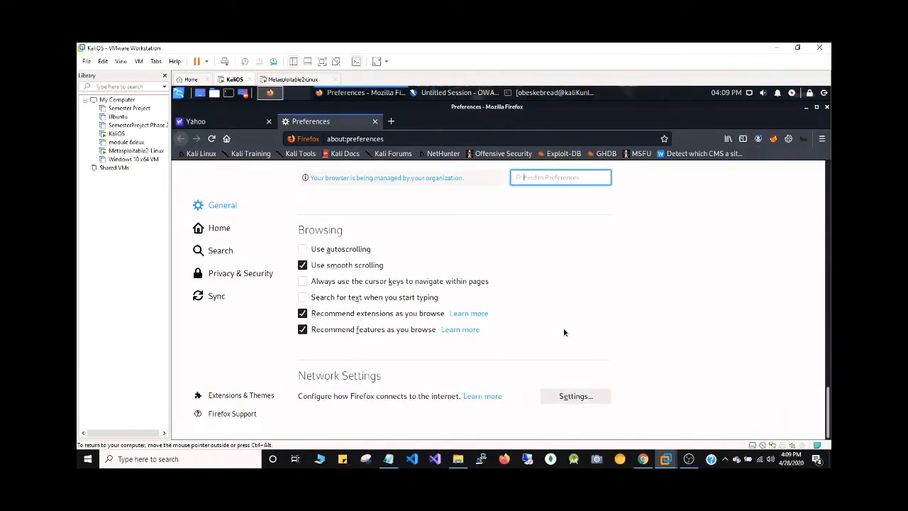
pyautogui.click(576, 396)
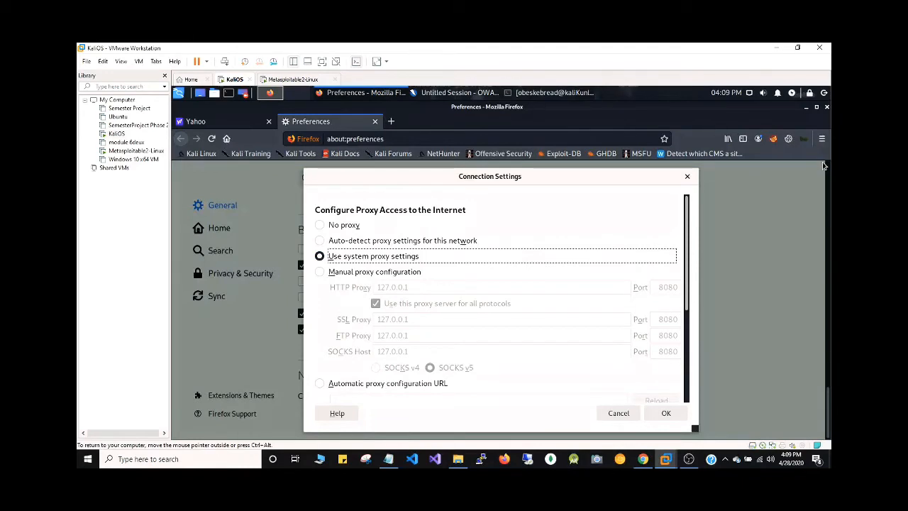
pyautogui.click(321, 272)
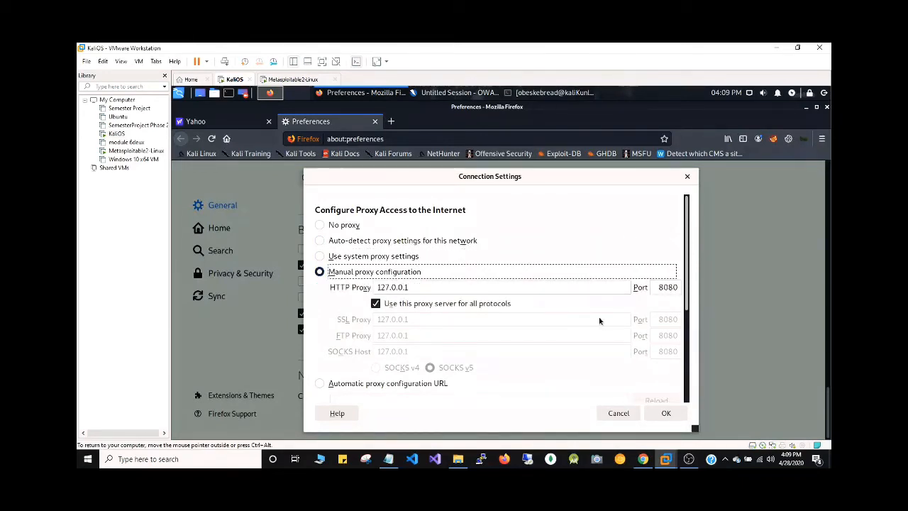
pyautogui.click(666, 413)
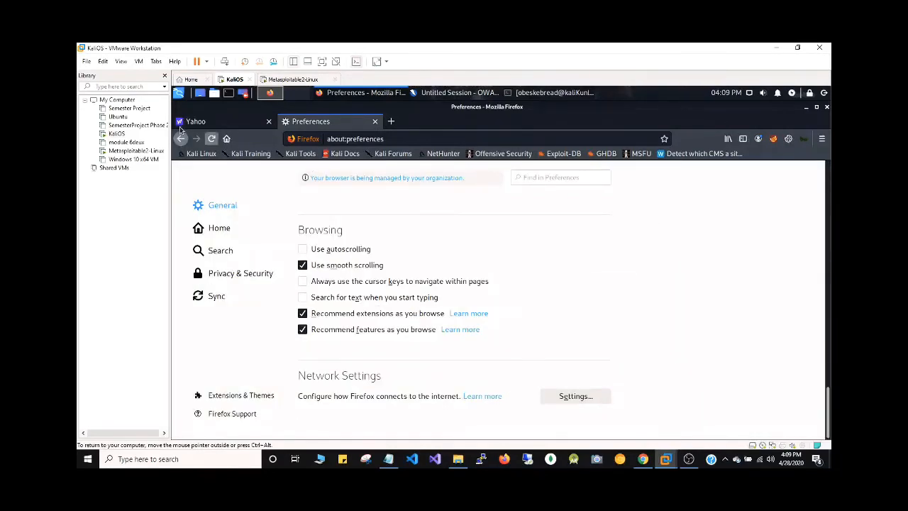
pyautogui.click(219, 124)
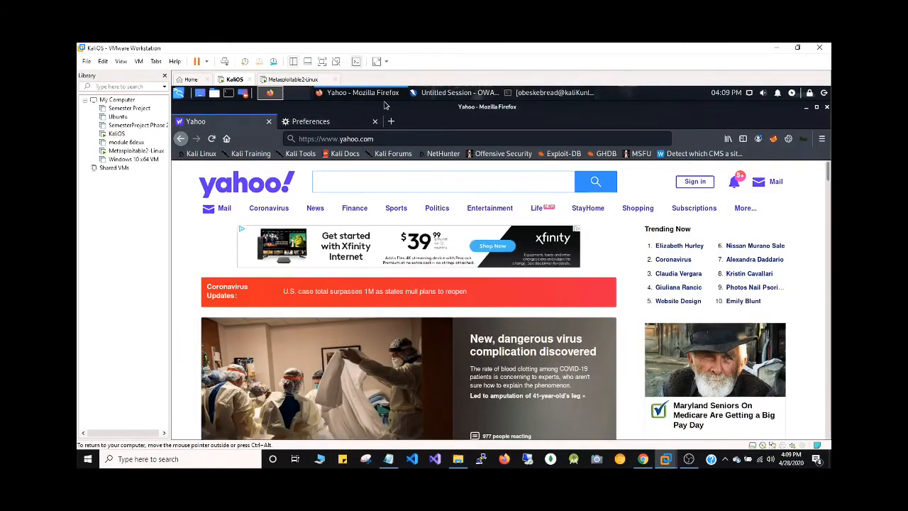
# - Check the Metasploitable2 machine's IP address, and load 192.168.153.134 in Kali's Firefox
pyautogui.click(294, 81)
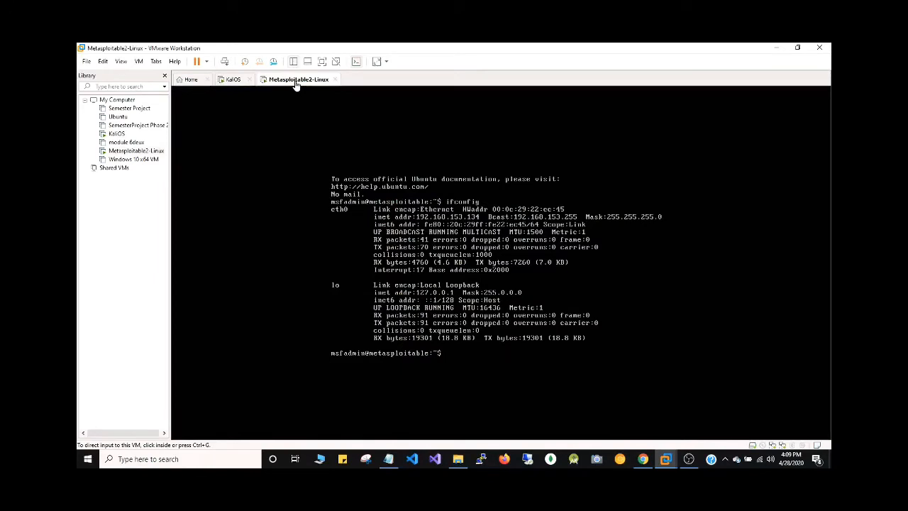
pyautogui.click(230, 80)
pyautogui.click(393, 138)
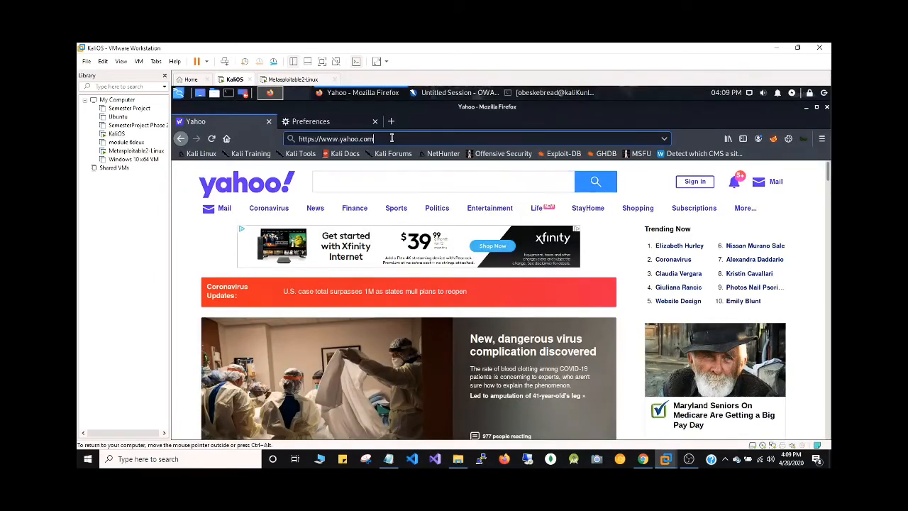
pyautogui.write('1962')
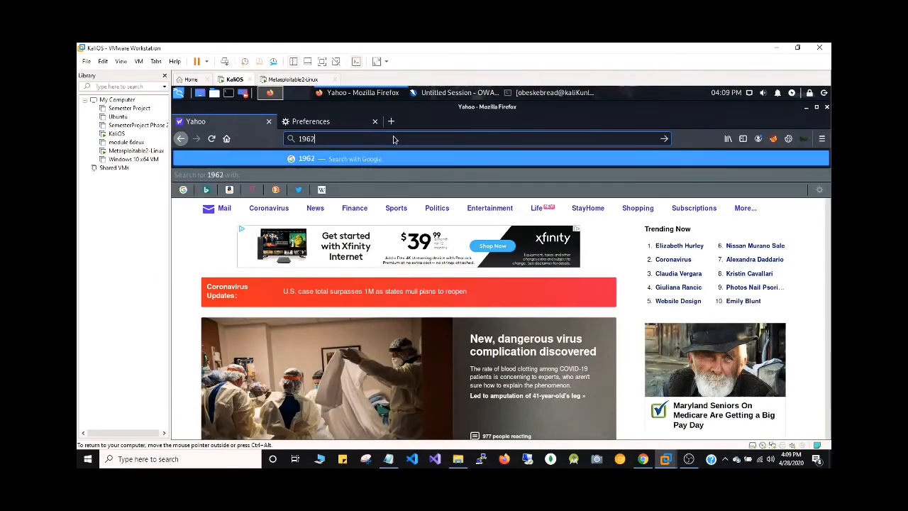
pyautogui.press('BackSpace')
pyautogui.press('BackSpace')
pyautogui.write('2.168.248.137/')
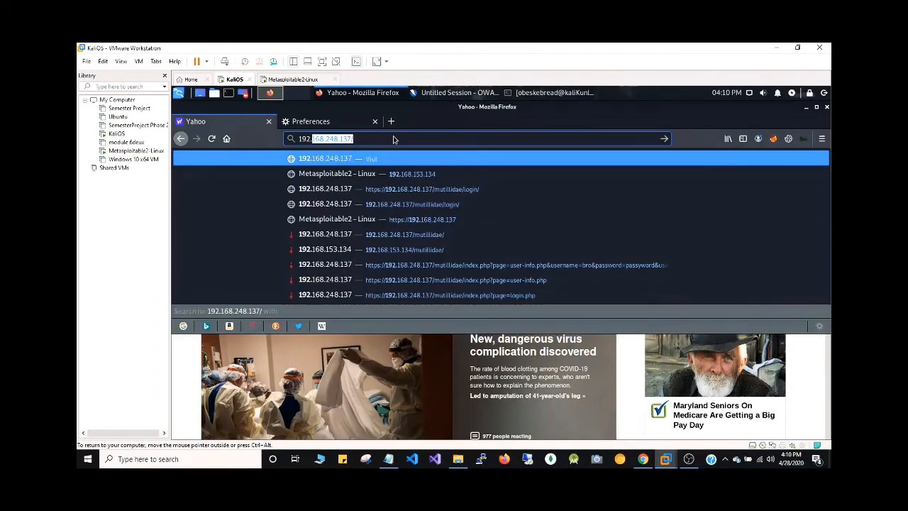
pyautogui.press('Down')
pyautogui.press('Return')
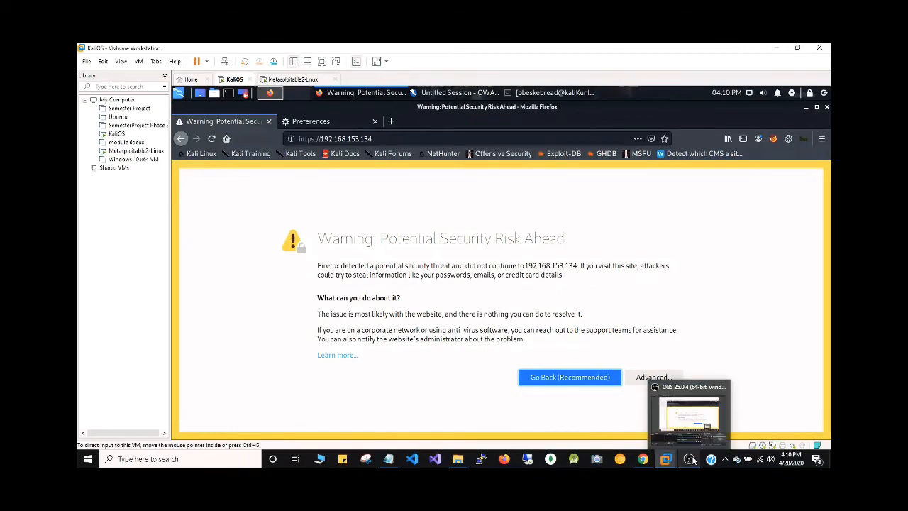
# - Look at the ZAP session, return to Firefox, and accept the certificate risk to continue to 192.168.153.134
pyautogui.click(423, 98)
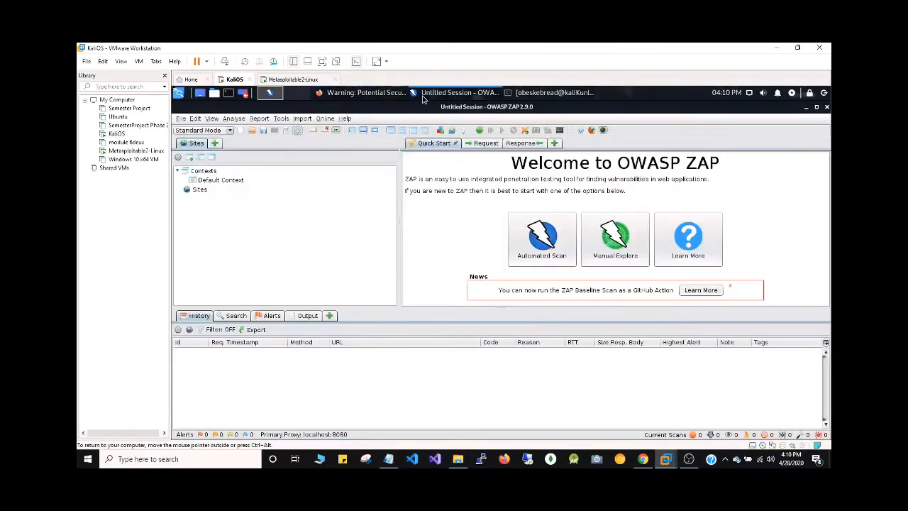
pyautogui.click(382, 96)
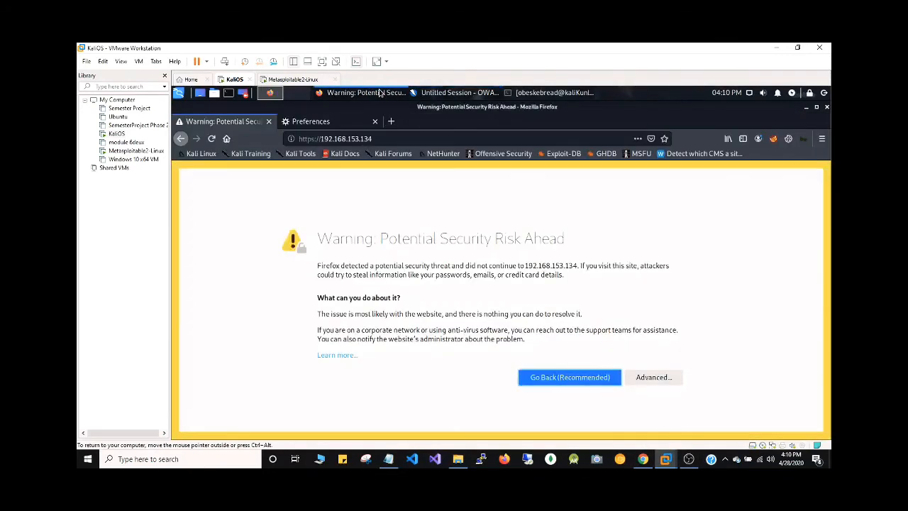
pyautogui.click(665, 381)
pyautogui.scroll(-3, 761, 358)
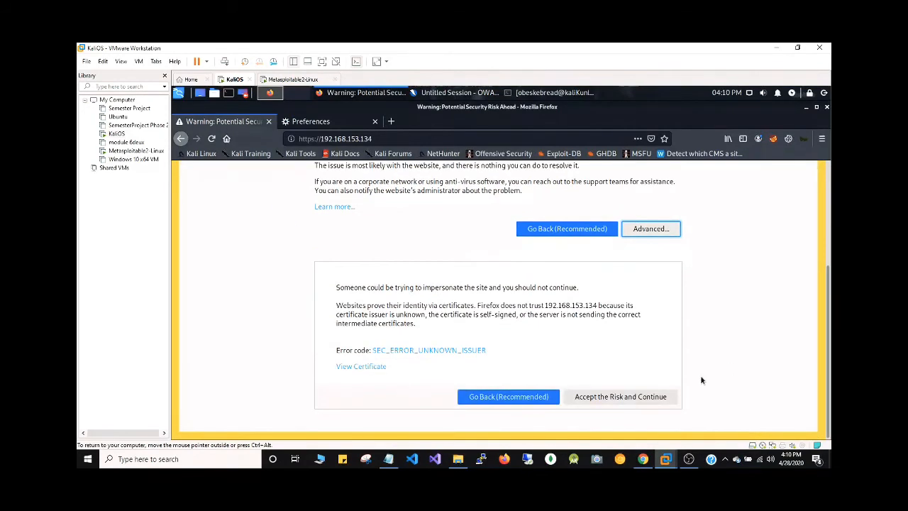
pyautogui.click(621, 398)
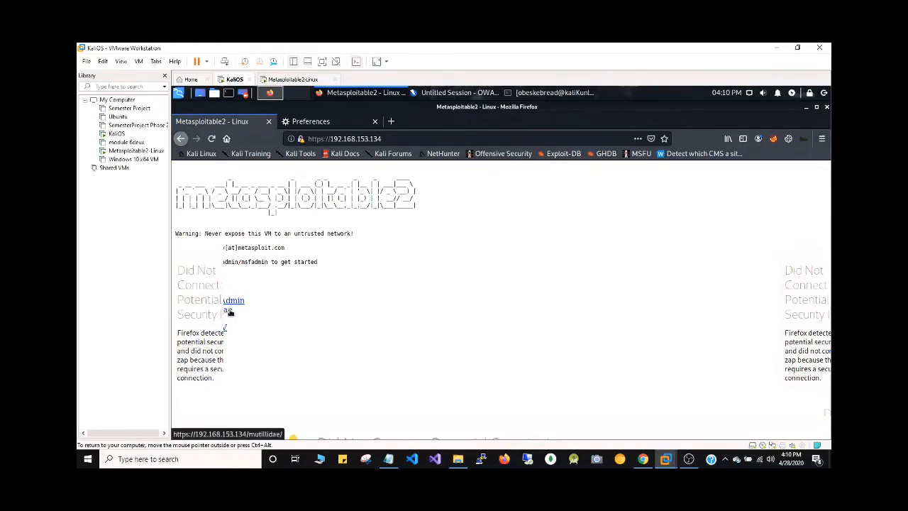
# - Open Mutillidae from the Metasploitable2 page and view the requests captured in ZAP's history
pyautogui.moveTo(307, 298); pyautogui.dragTo(303, 280)
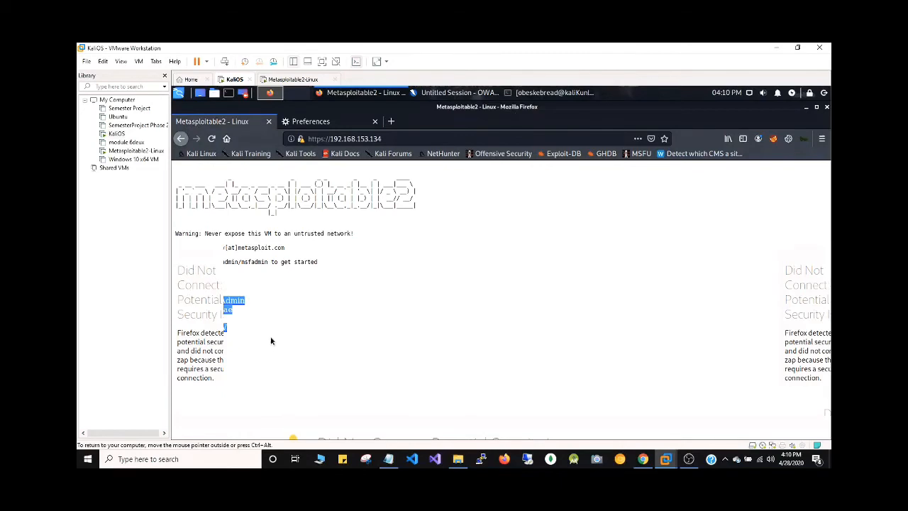
pyautogui.click(246, 321)
pyautogui.click(232, 312)
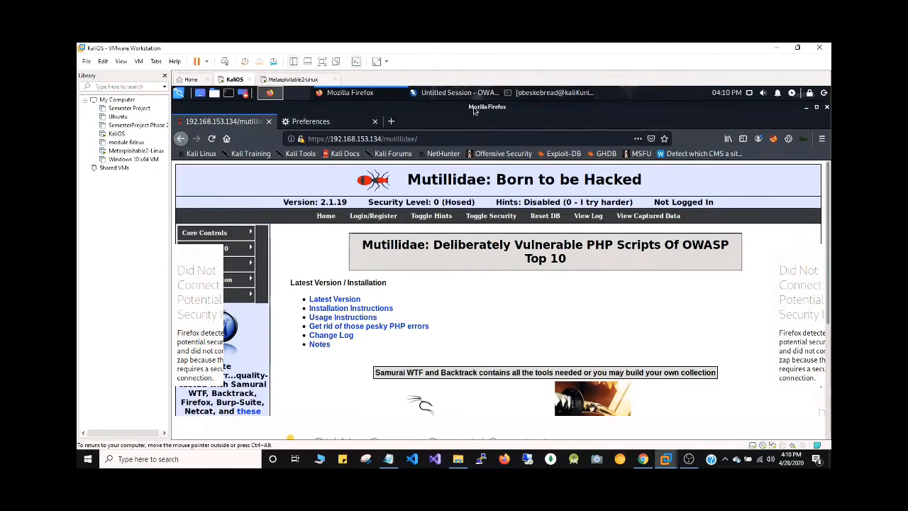
pyautogui.click(446, 97)
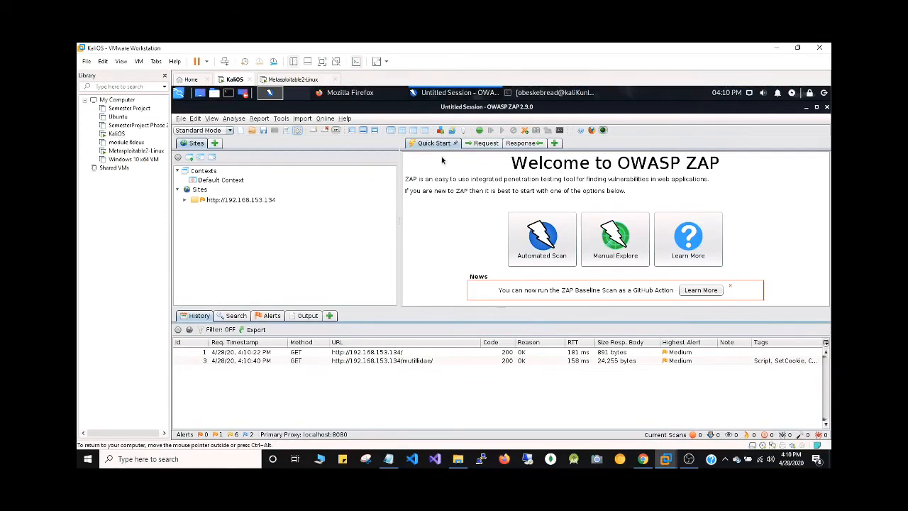
# - Go to Mutillidae's Home page in Firefox and copy its URL from the address bar
pyautogui.click(364, 94)
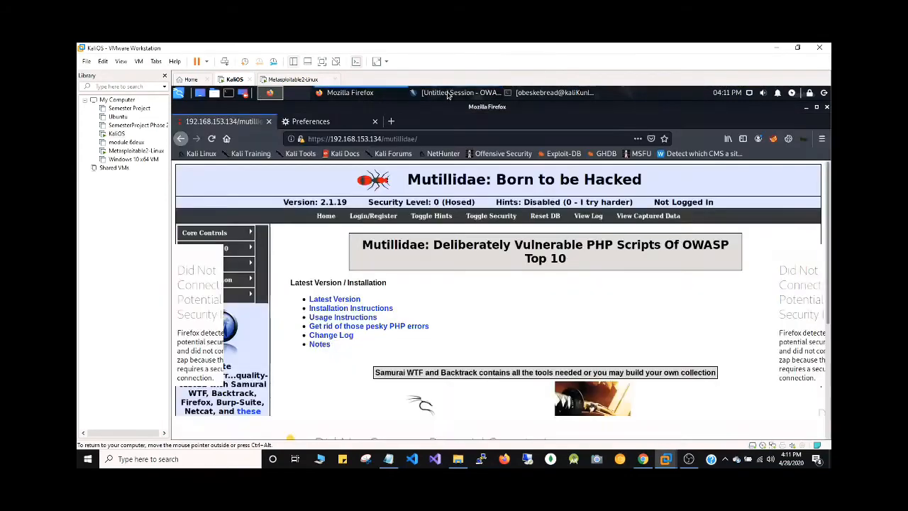
pyautogui.click(331, 220)
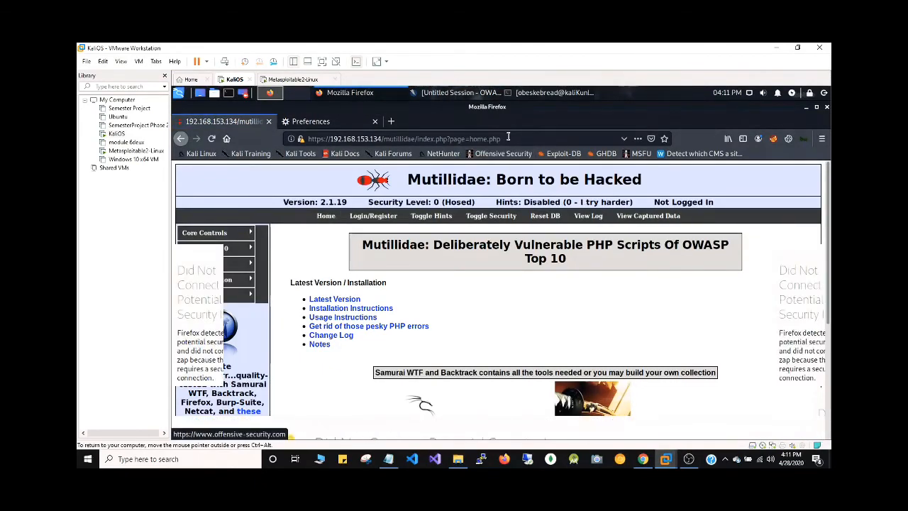
pyautogui.click(469, 136)
pyautogui.moveTo(470, 133); pyautogui.dragTo(381, 123)
pyautogui.hotkey('ctrl', 'c')
pyautogui.moveTo(503, 139); pyautogui.dragTo(334, 138)
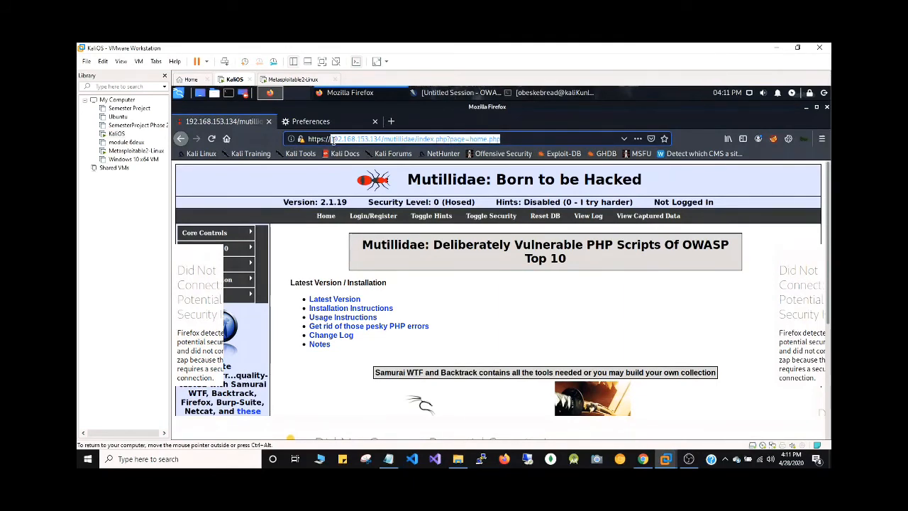
pyautogui.click(438, 95)
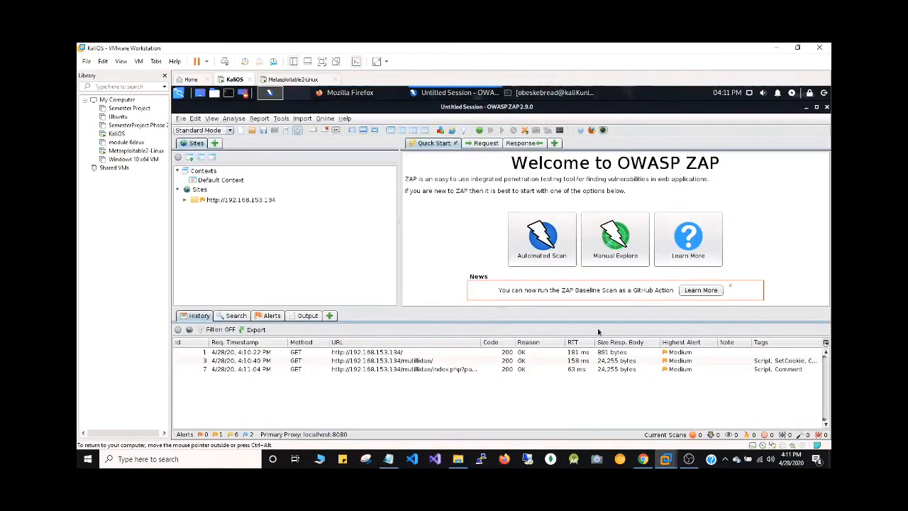
pyautogui.click(543, 239)
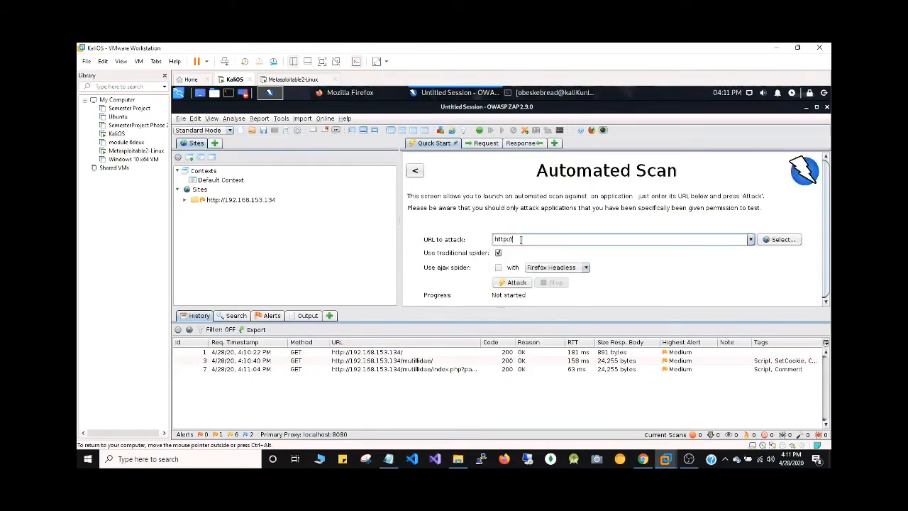
pyautogui.hotkey('ctrl', 'v')
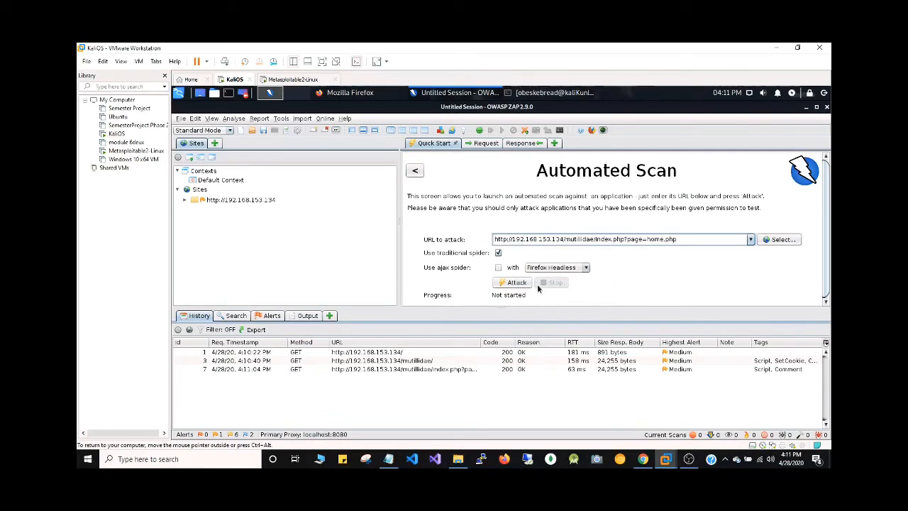
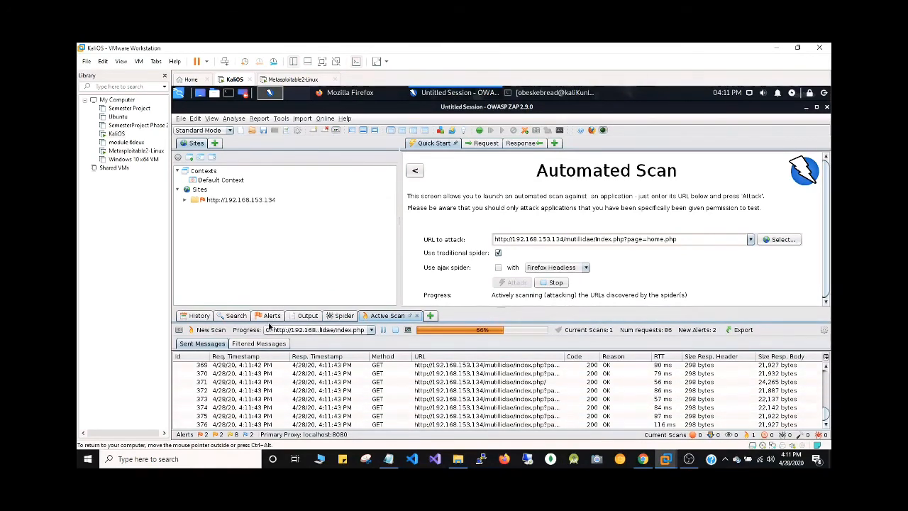
# - Look through the whole list of alerts raised by the automated scan
pyautogui.click(271, 316)
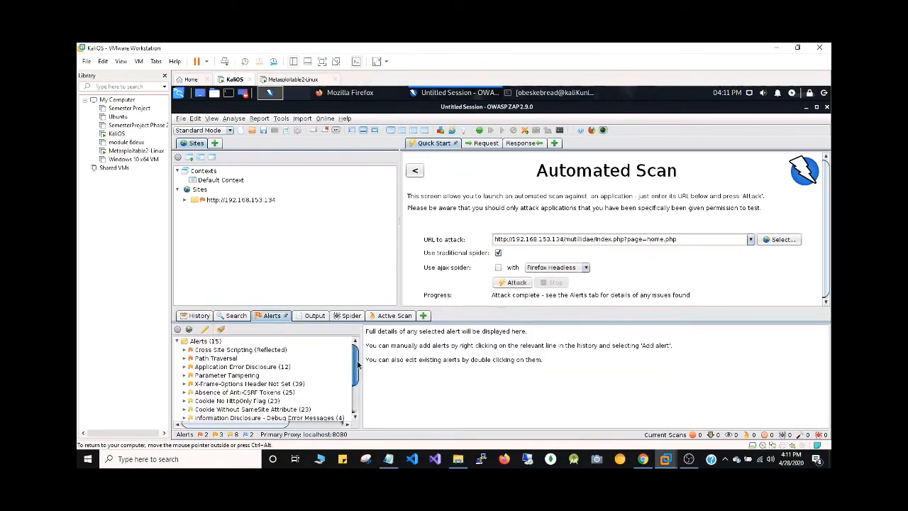
pyautogui.moveTo(358, 364); pyautogui.dragTo(354, 402)
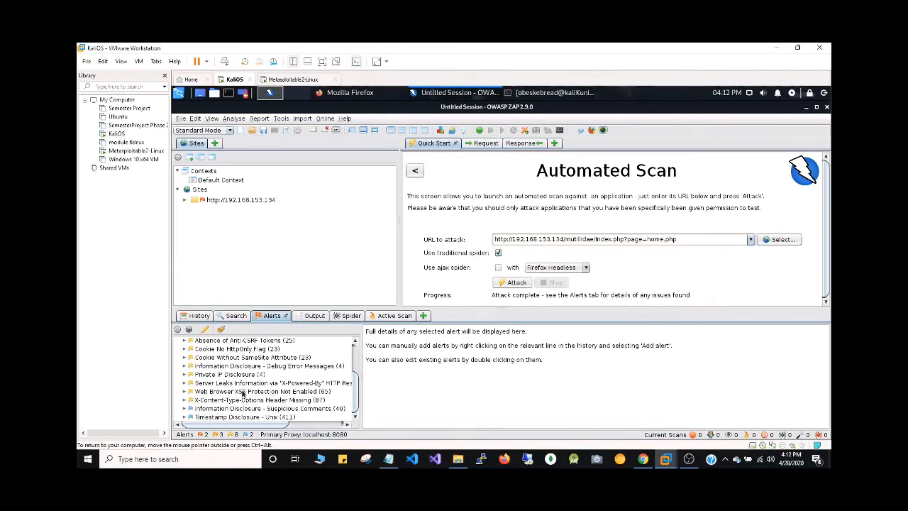
pyautogui.moveTo(358, 399); pyautogui.dragTo(358, 363)
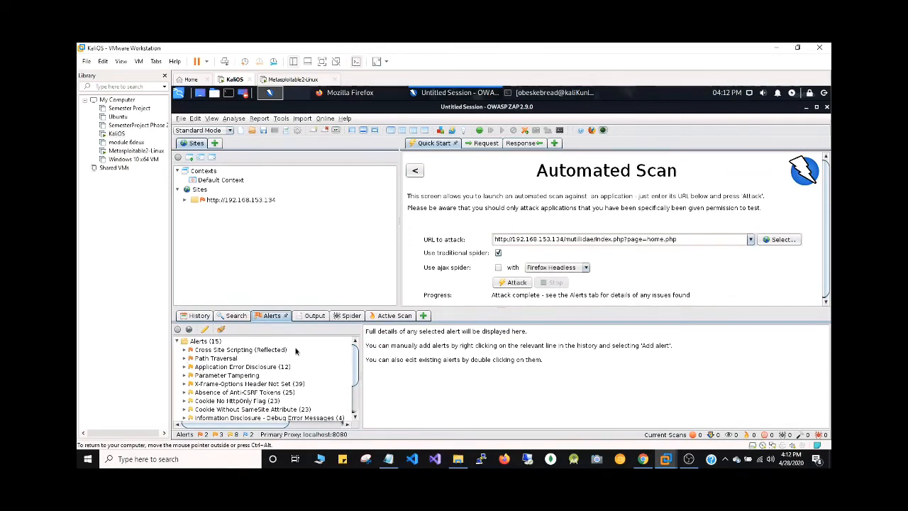
# - Examine the Cross Site Scripting (Reflected) alert, including its affected request, description and solution
pyautogui.click(210, 351)
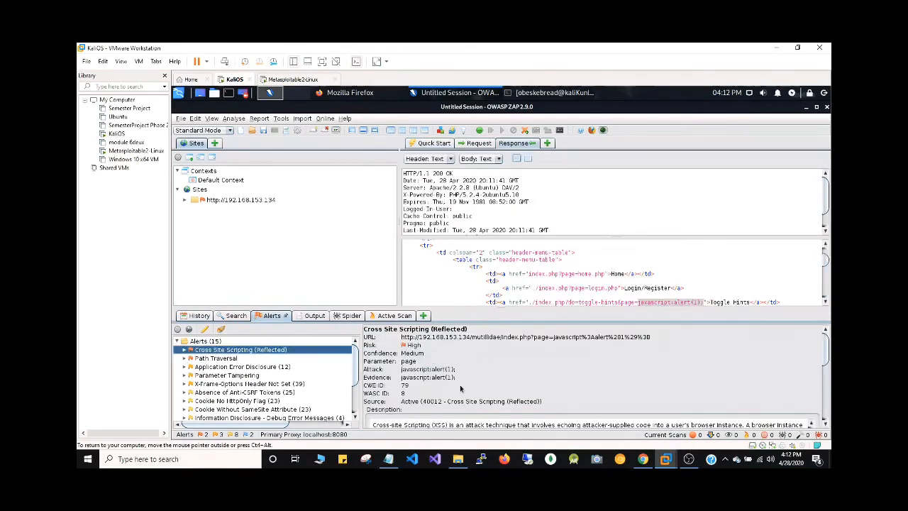
pyautogui.scroll(-2, 460, 389)
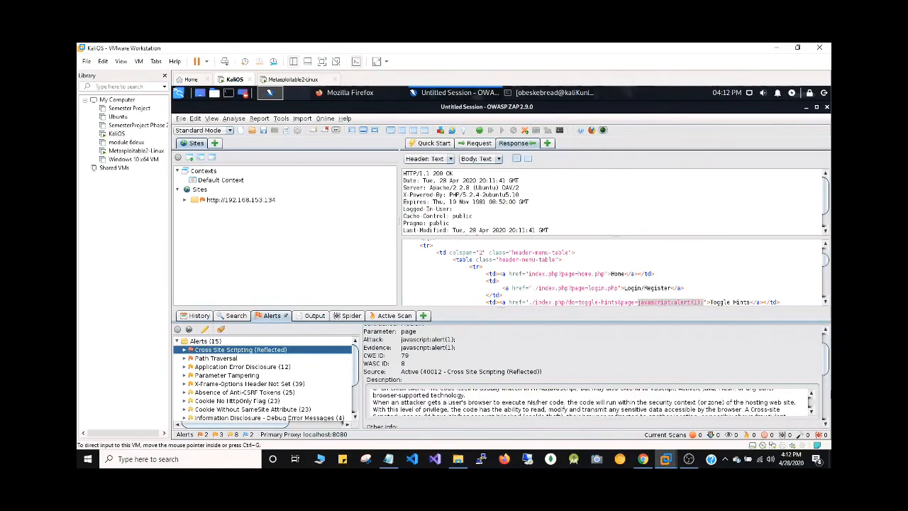
pyautogui.click(811, 394)
pyautogui.click(811, 393)
pyautogui.click(812, 394)
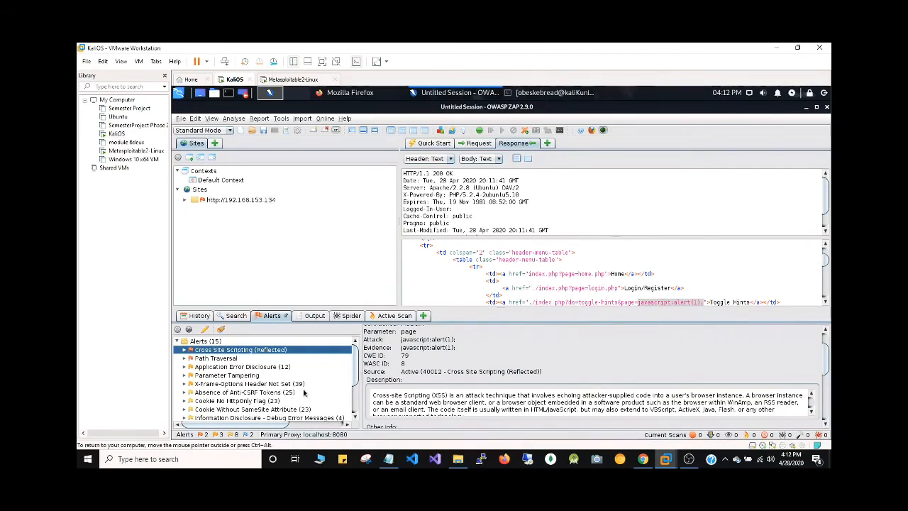
pyautogui.click(184, 350)
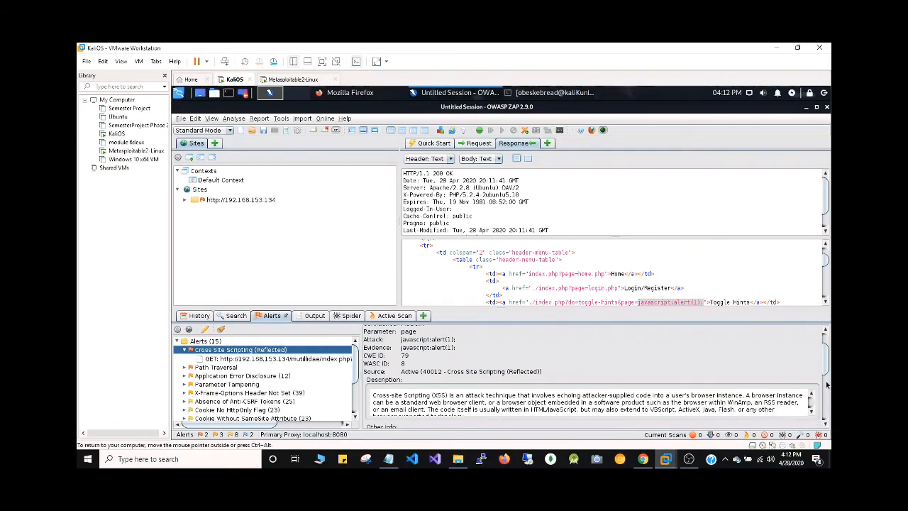
pyautogui.moveTo(826, 373); pyautogui.dragTo(824, 414)
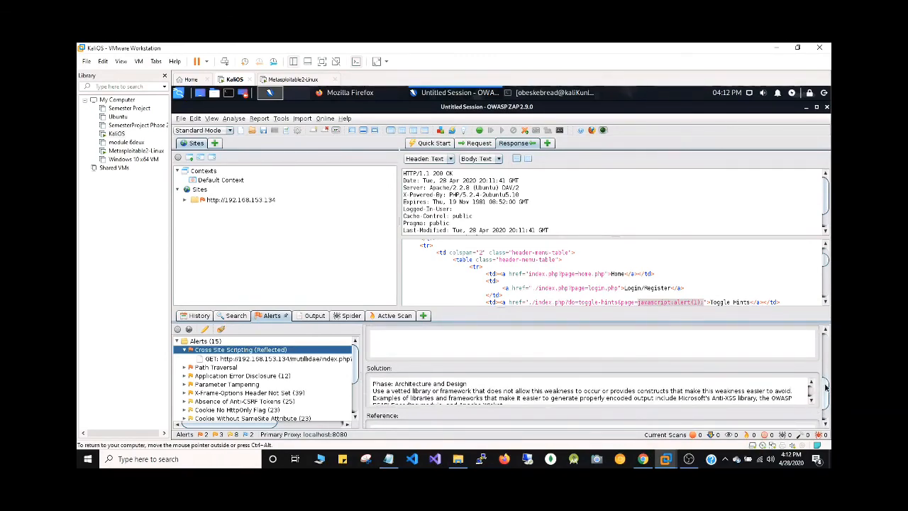
pyautogui.moveTo(825, 386); pyautogui.dragTo(825, 338)
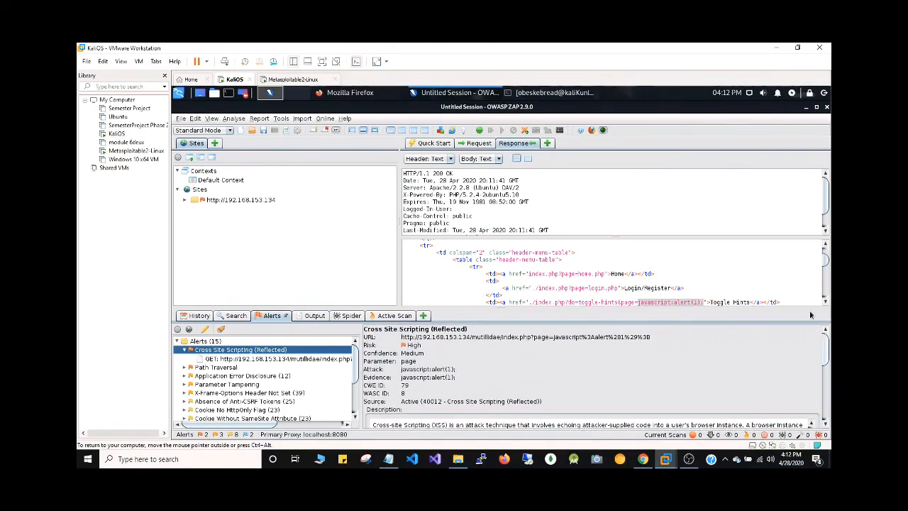